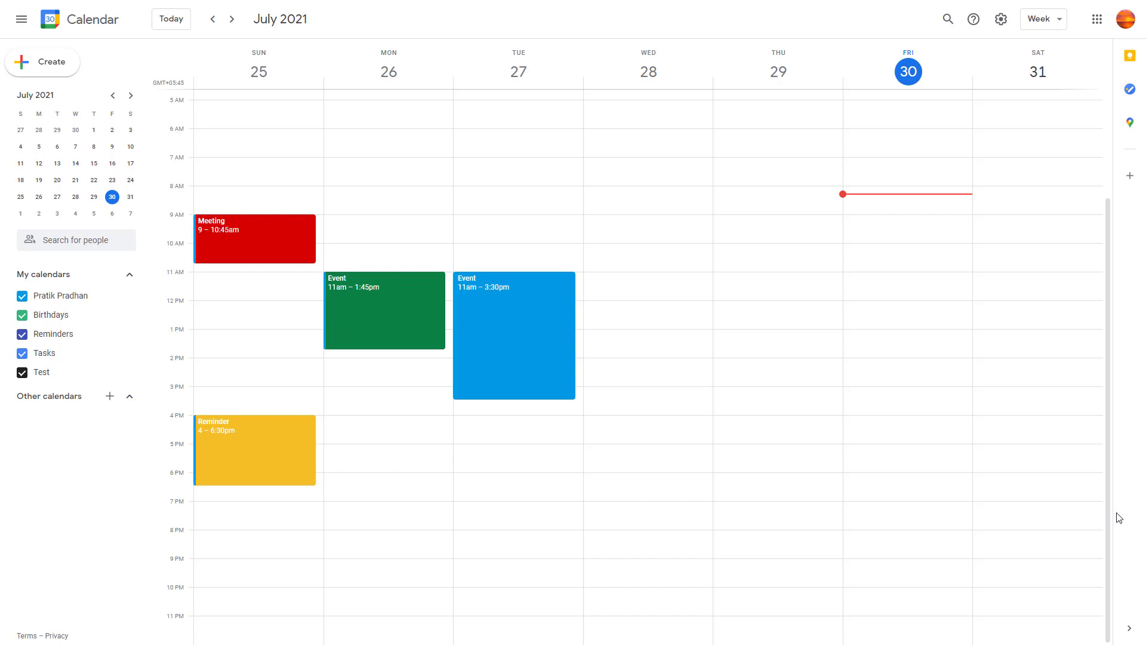
# Advance the calendar from July 25–31 to the week of August 1–7, 2021.
pyautogui.click(232, 20)
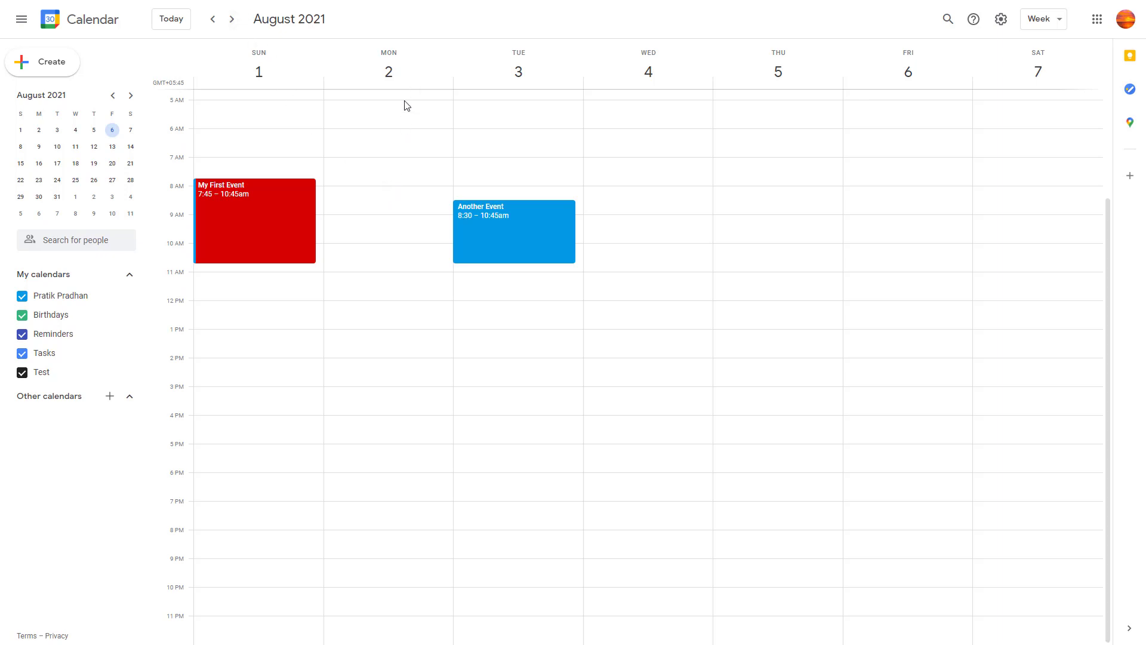
# Create a red all-day event 'Vaccation' on Monday, August 2 and save it.
pyautogui.click(404, 70)
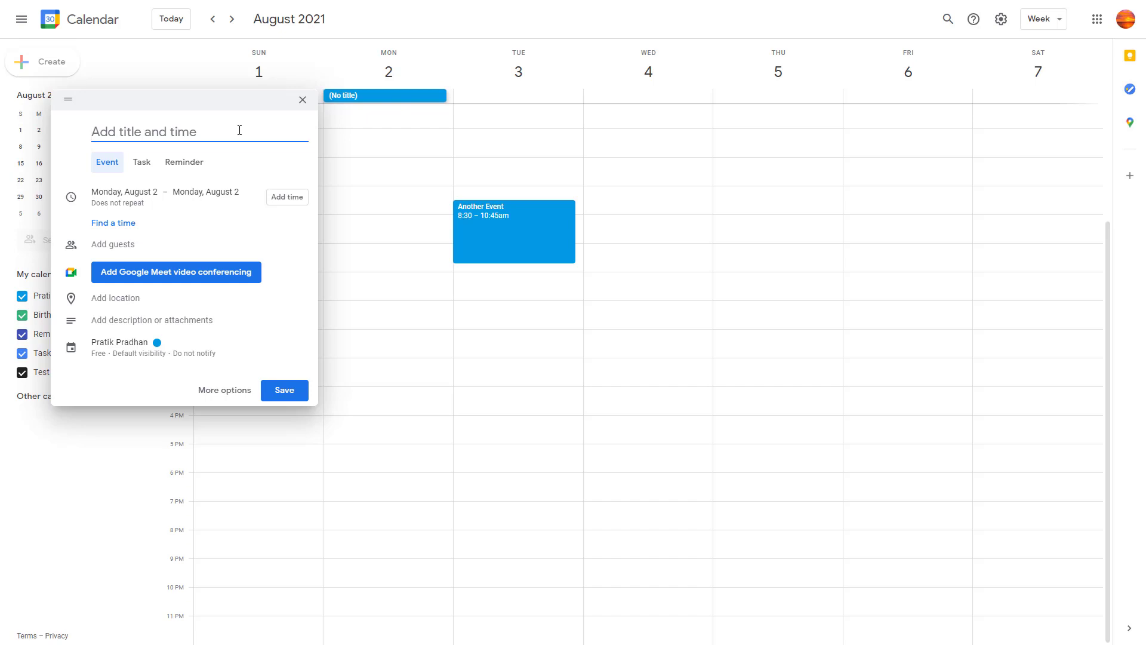
pyautogui.write('Vaccation')
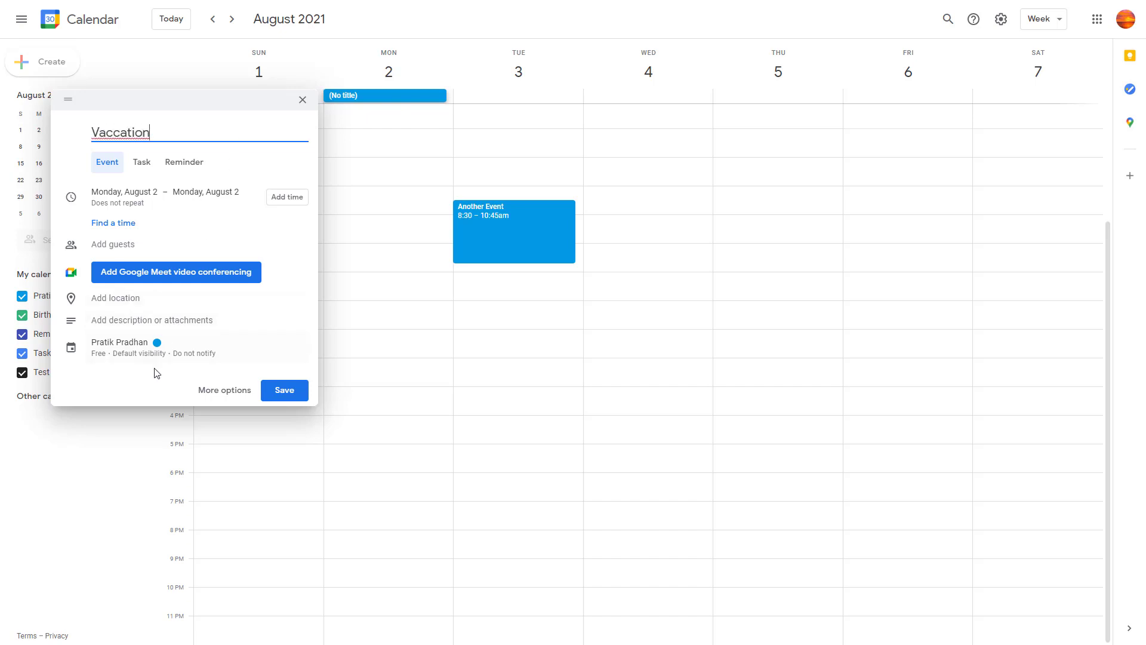
pyautogui.click(158, 342)
pyautogui.click(181, 351)
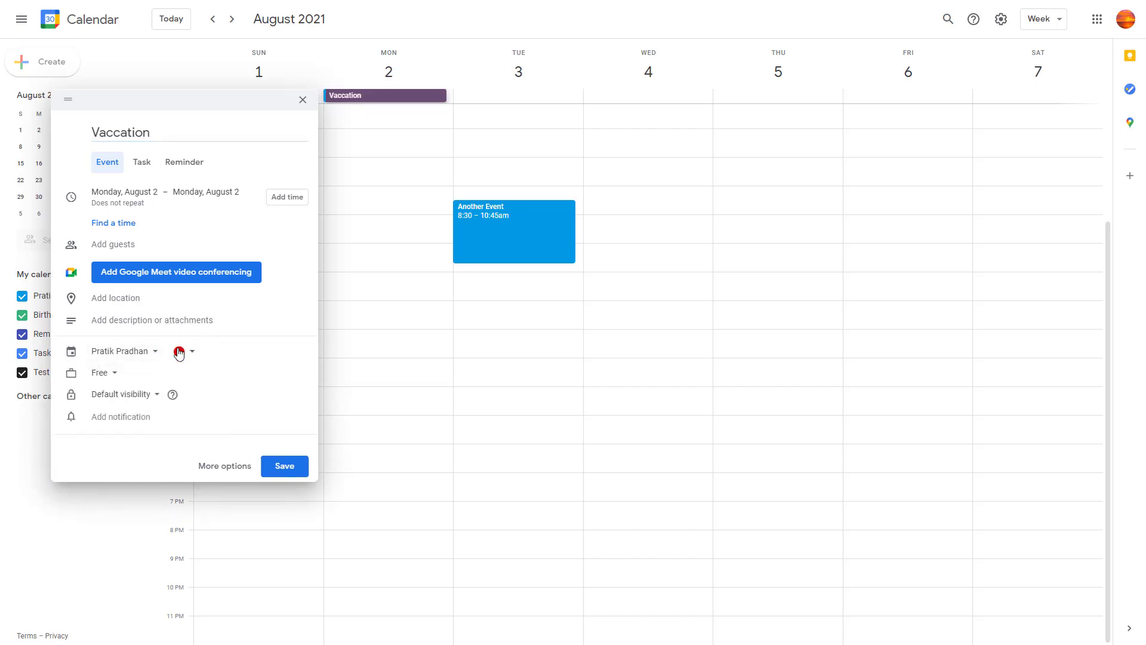
pyautogui.click(287, 464)
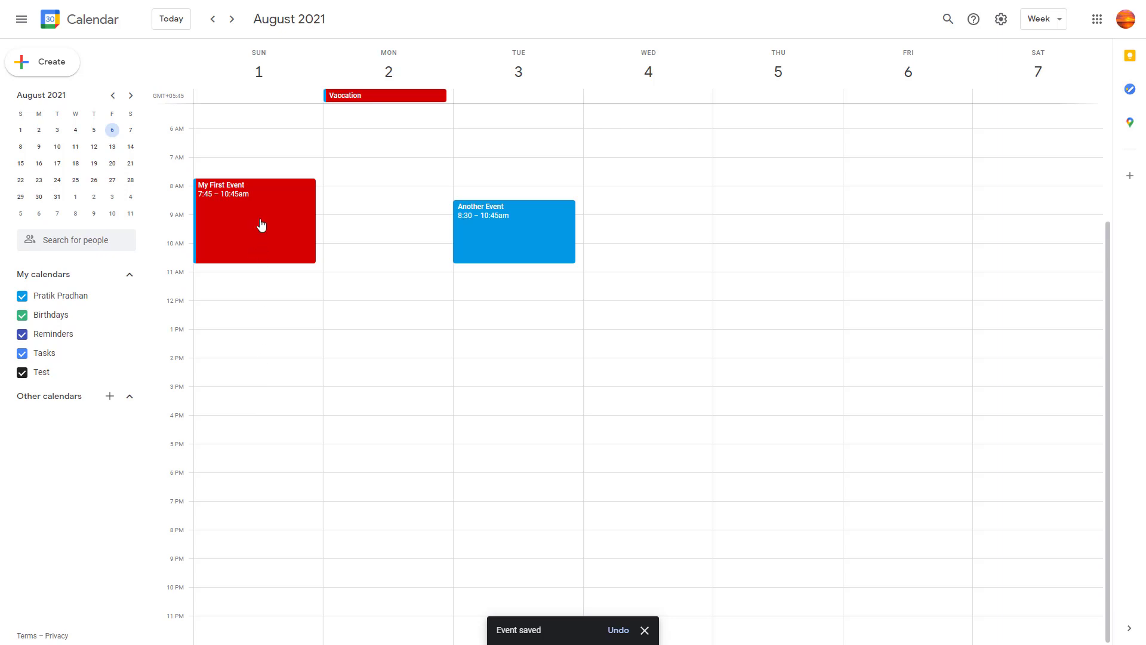
# Make My First Event on Sunday, August 1 all-day and save it.
pyautogui.click(287, 196)
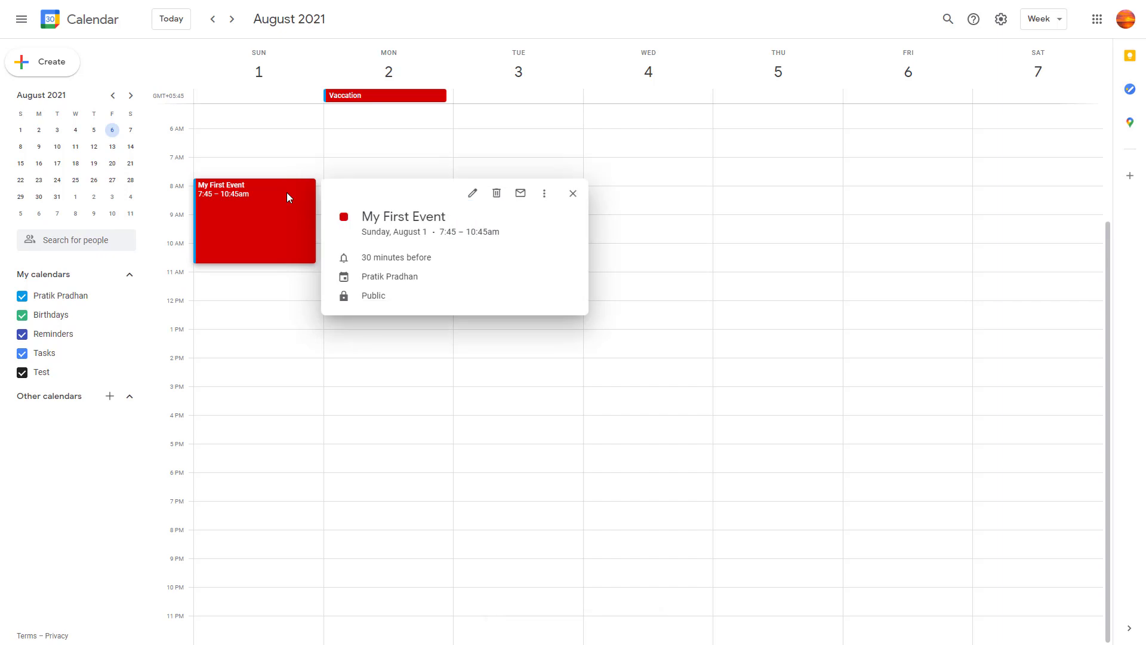
pyautogui.click(471, 193)
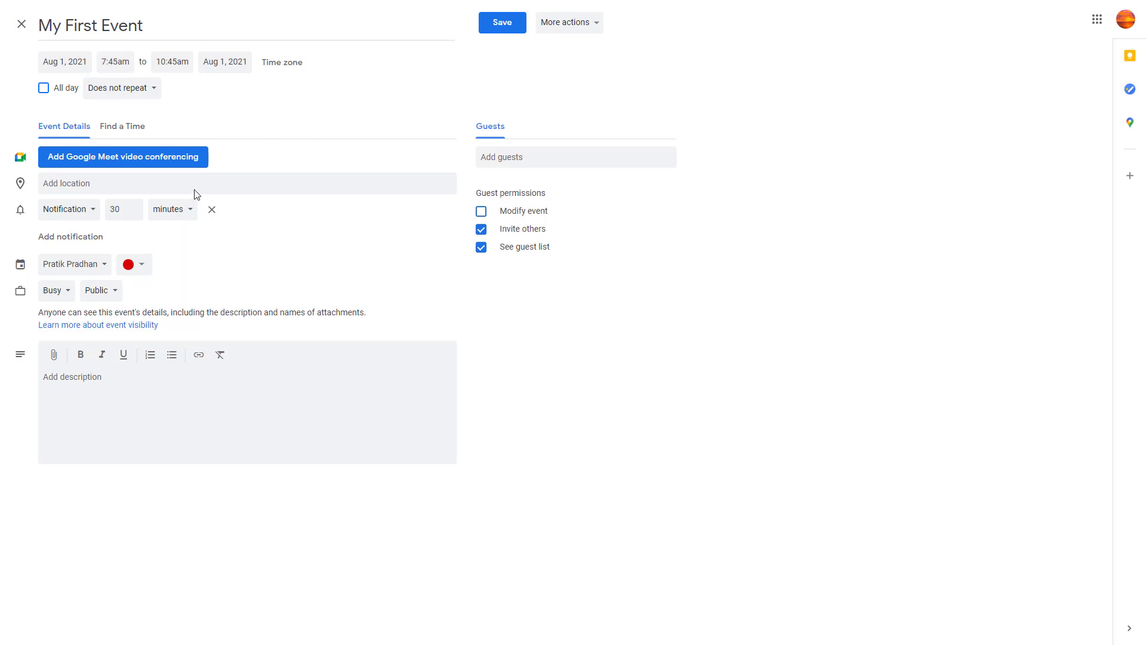
pyautogui.click(43, 88)
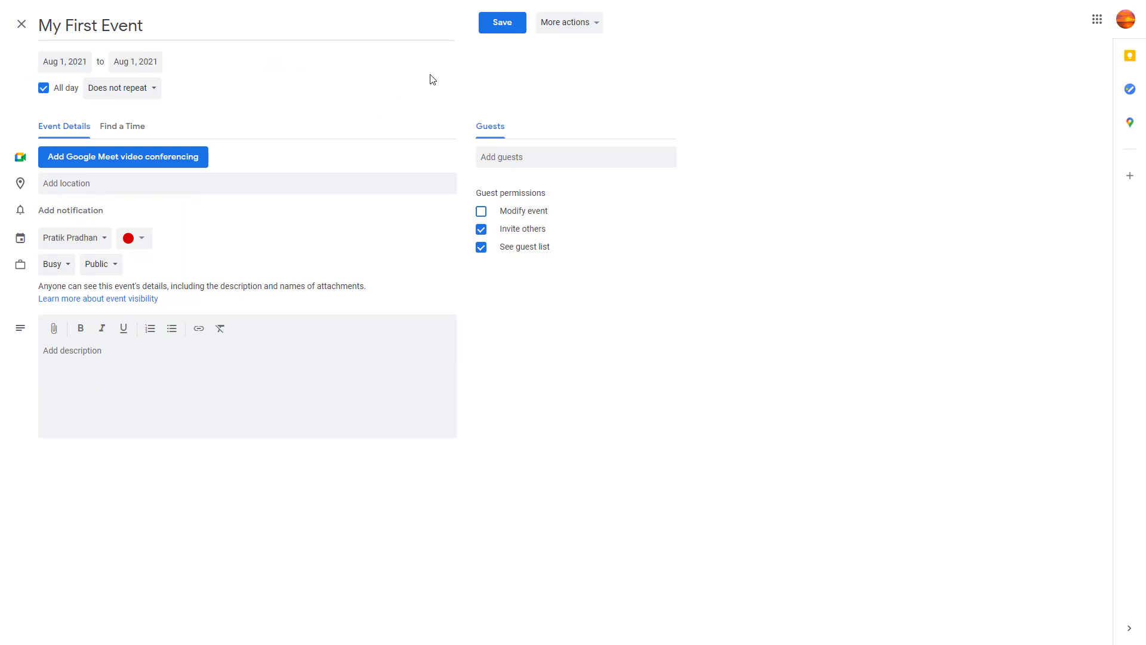
pyautogui.click(502, 22)
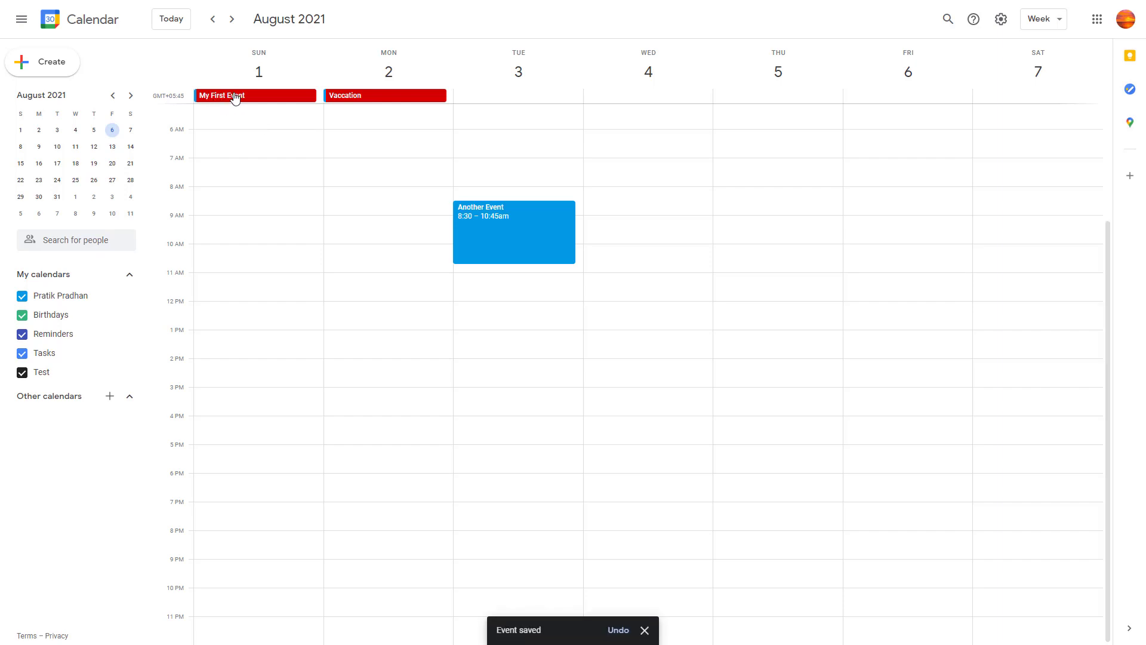
# Make Another Event on Tuesday, August 3 all-day and save it.
pyautogui.click(538, 234)
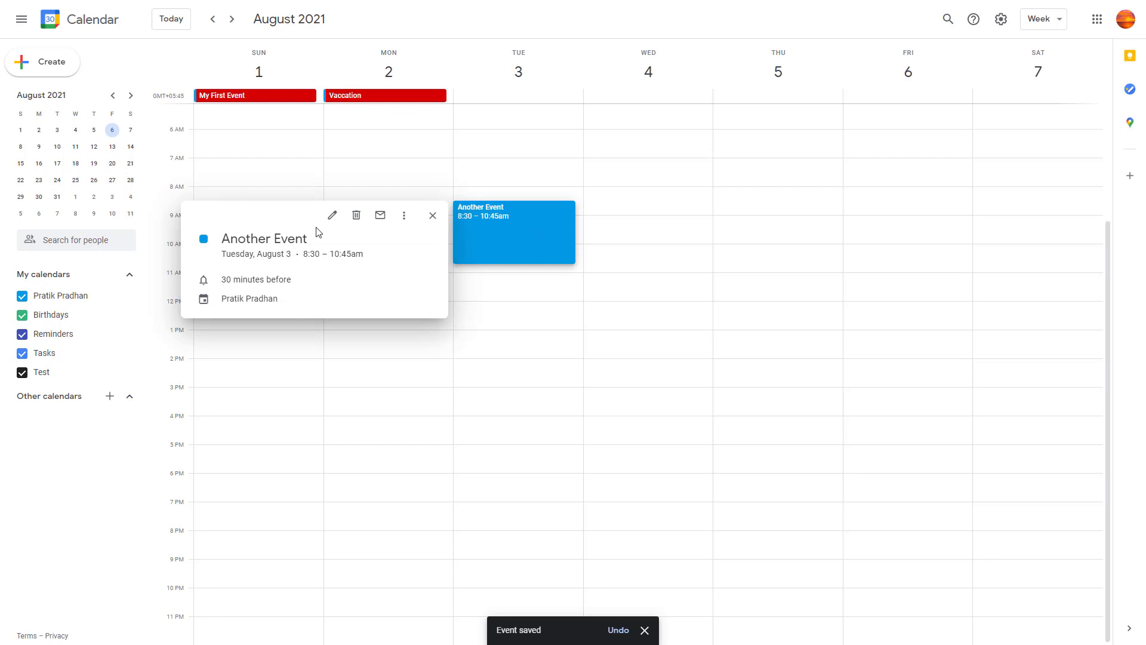
pyautogui.click(330, 217)
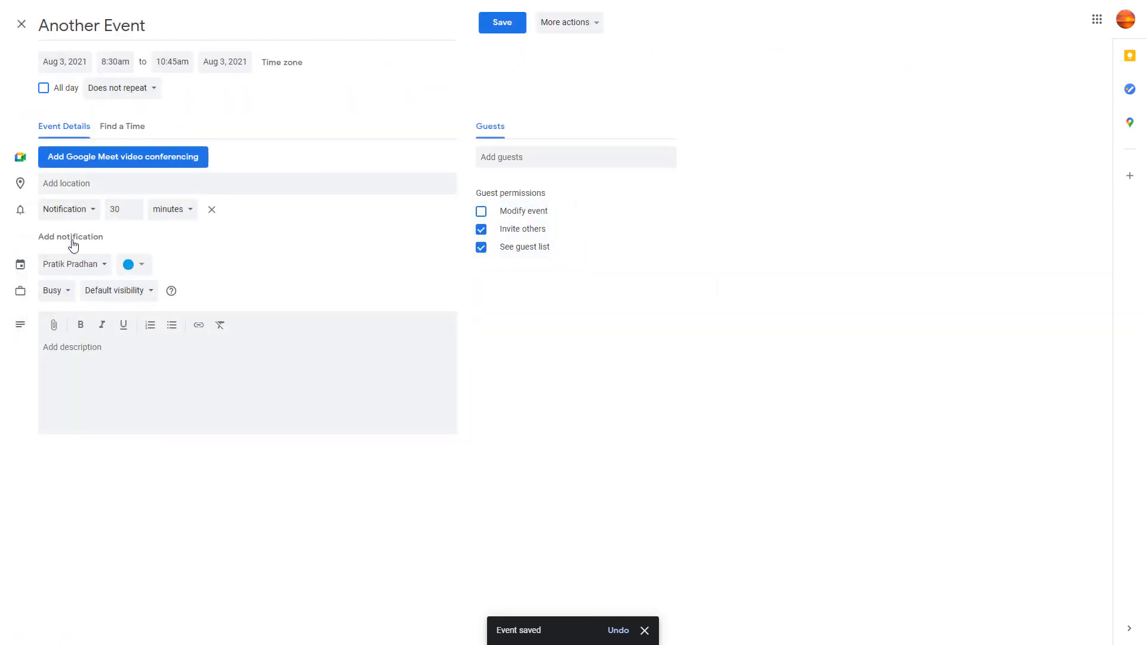
pyautogui.click(44, 88)
pyautogui.click(502, 22)
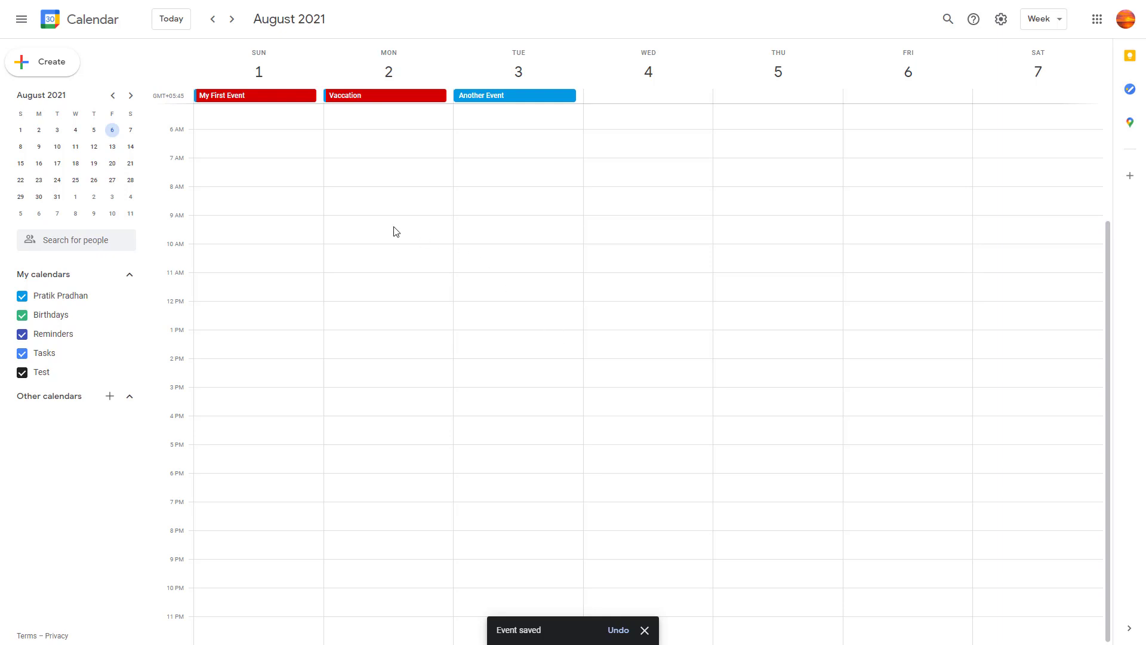
# Turn off all-day for Vaccation, set its start to 10:15am, and save.
pyautogui.click(361, 97)
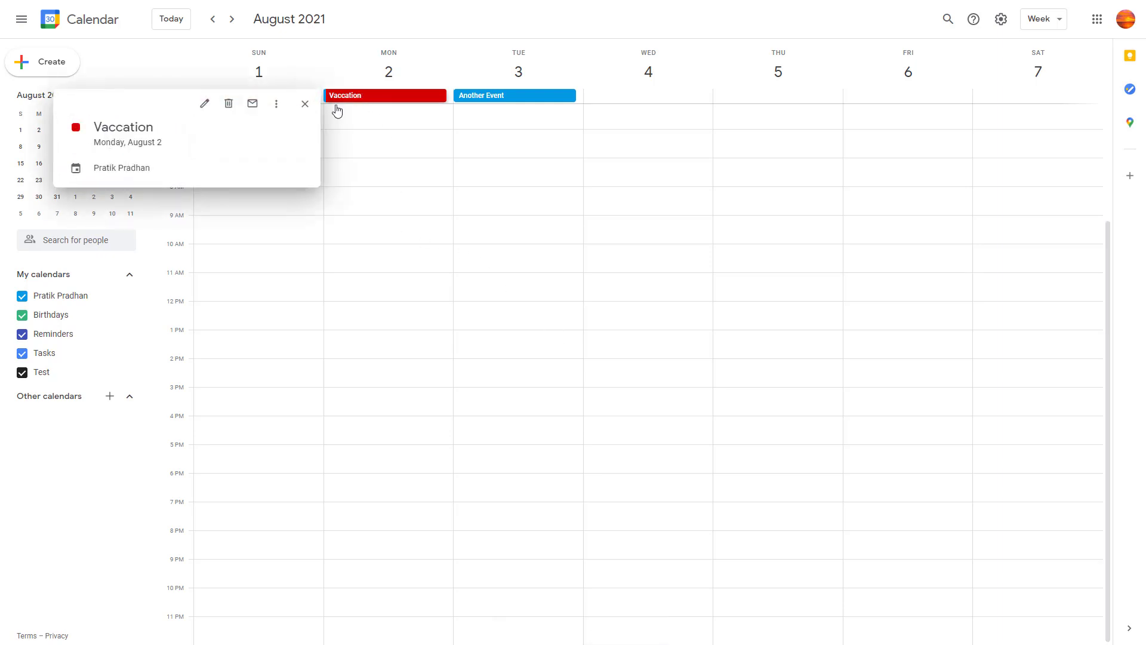
pyautogui.click(205, 102)
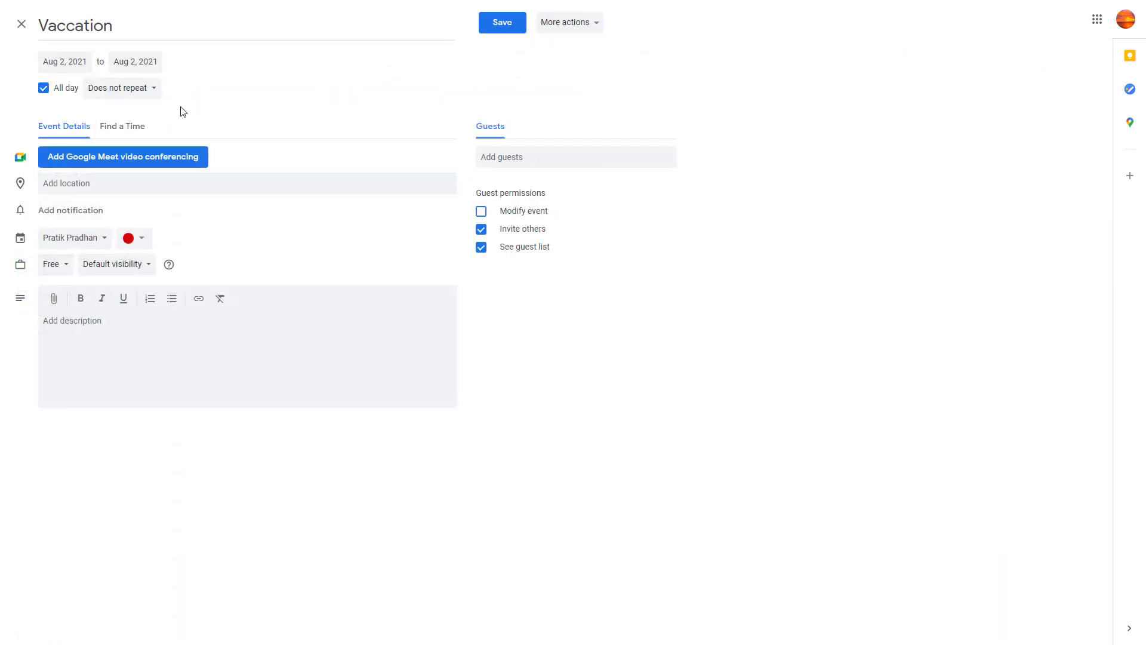
pyautogui.click(44, 88)
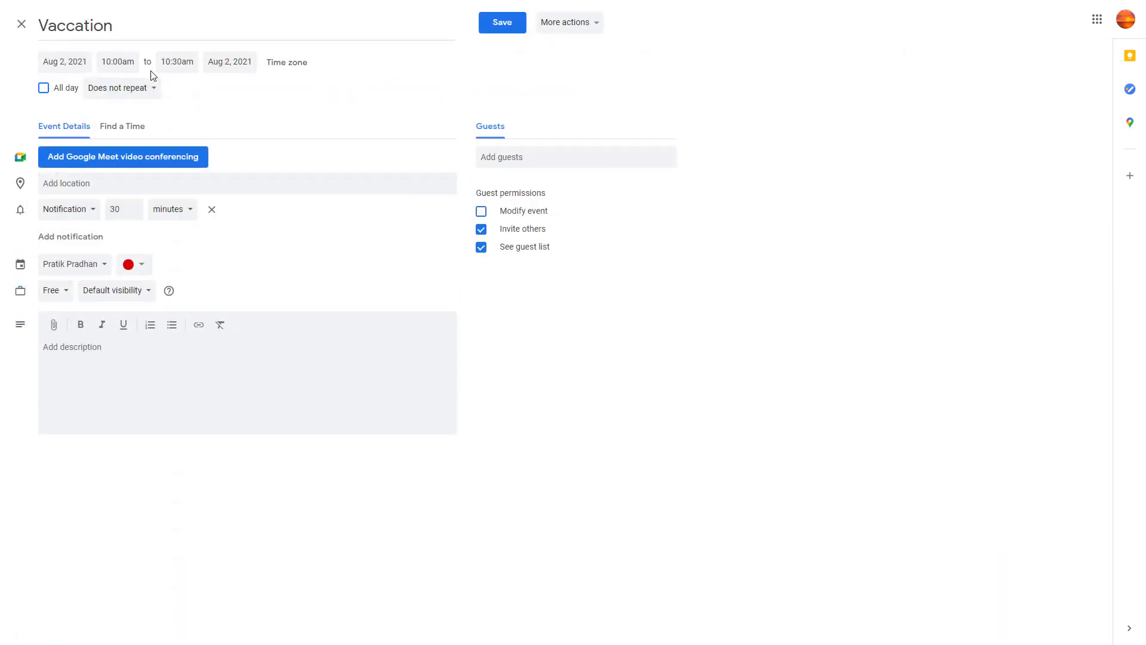
pyautogui.click(117, 62)
pyautogui.click(122, 160)
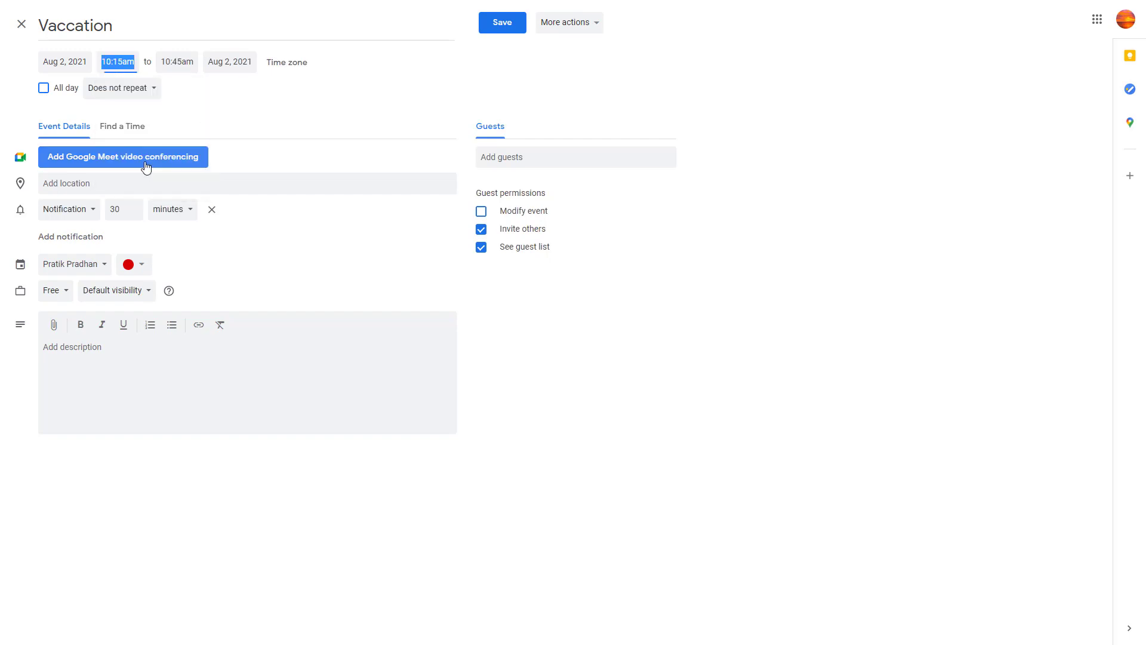
pyautogui.click(501, 23)
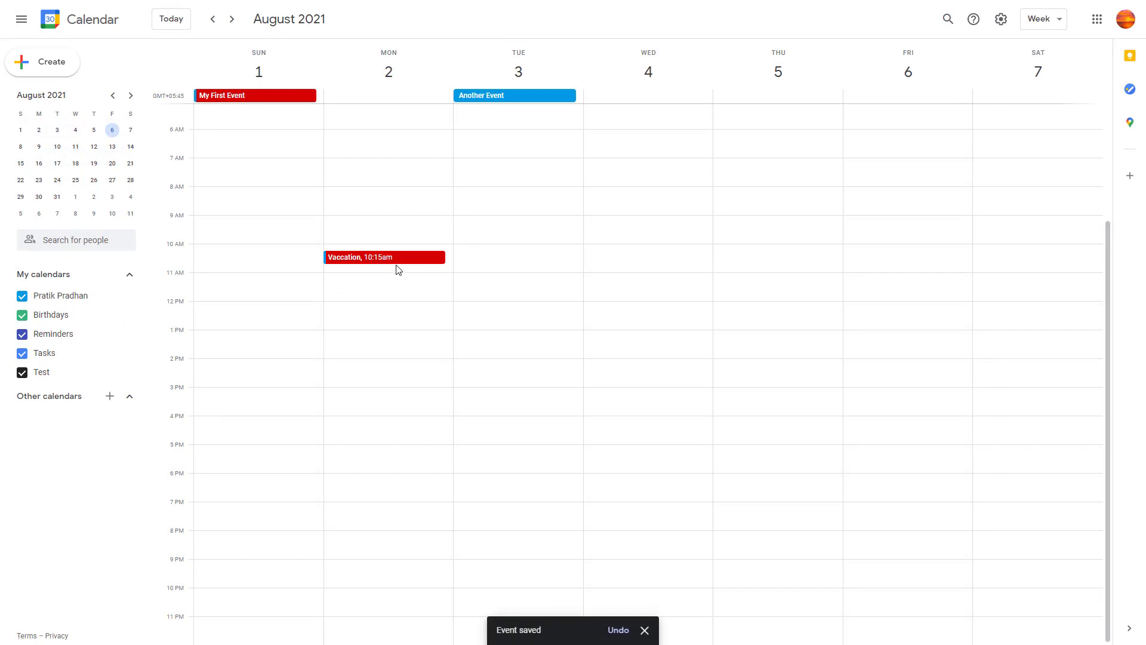
# Drag Vaccation's bottom edge so it ends at 11:45am.
pyautogui.moveTo(397, 264); pyautogui.dragTo(396, 293)
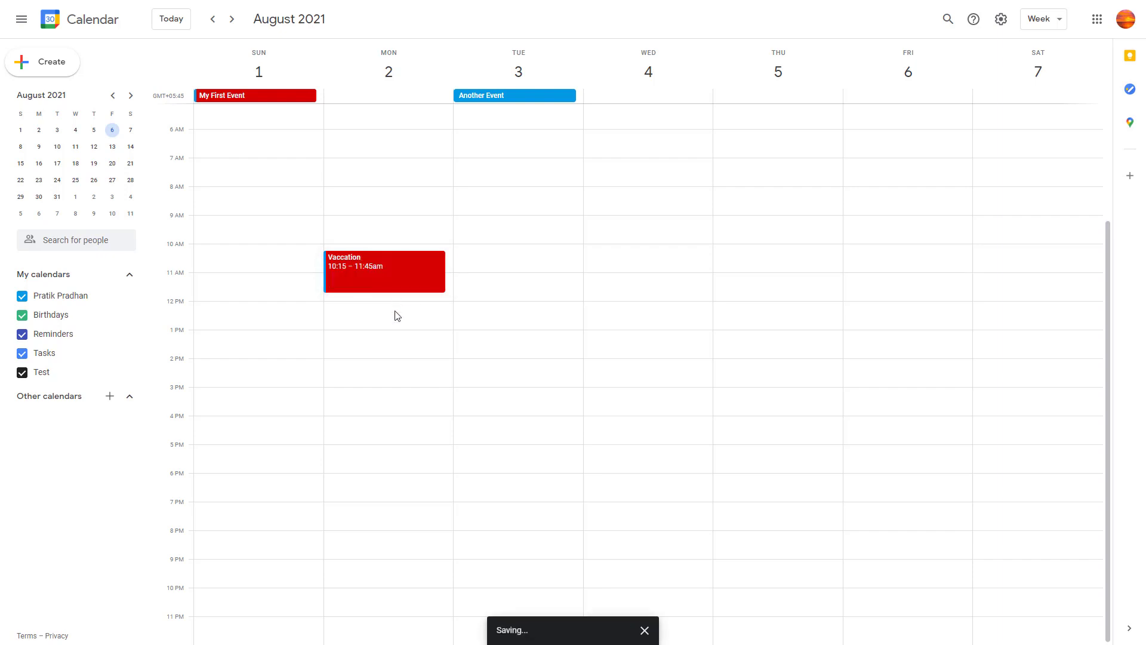